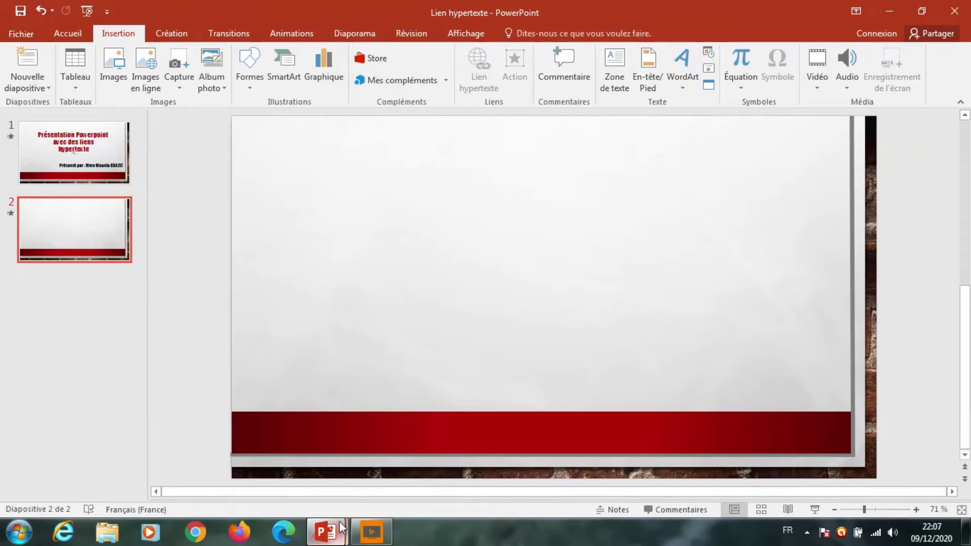
- Bring up the open PowerPoint windows to switch to the four-slide Présentation1 deck
{"action": "left_click", "coordinate": [328, 535]}
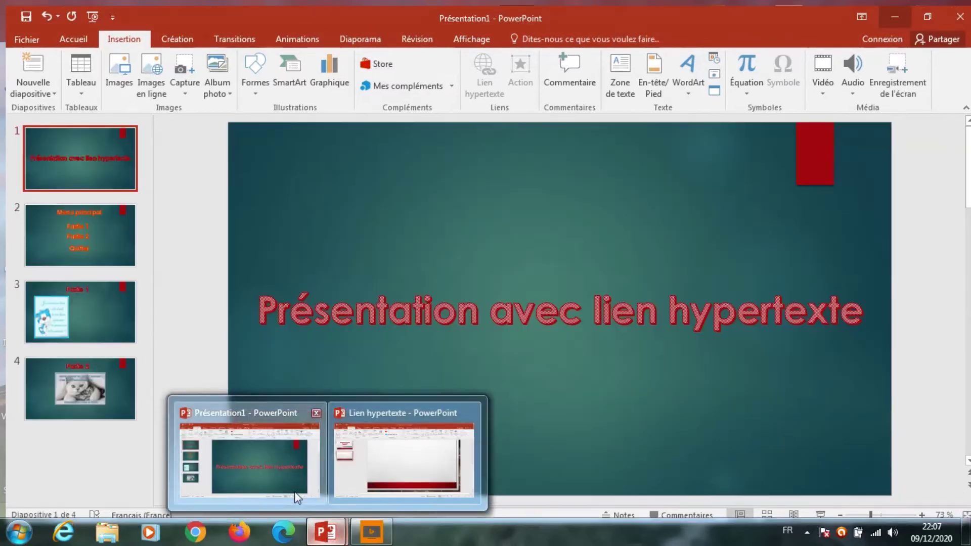
- In Présentation1, go to slide 2, Menu principal, and select the Partie 1 text box
{"action": "left_click", "coordinate": [297, 493]}
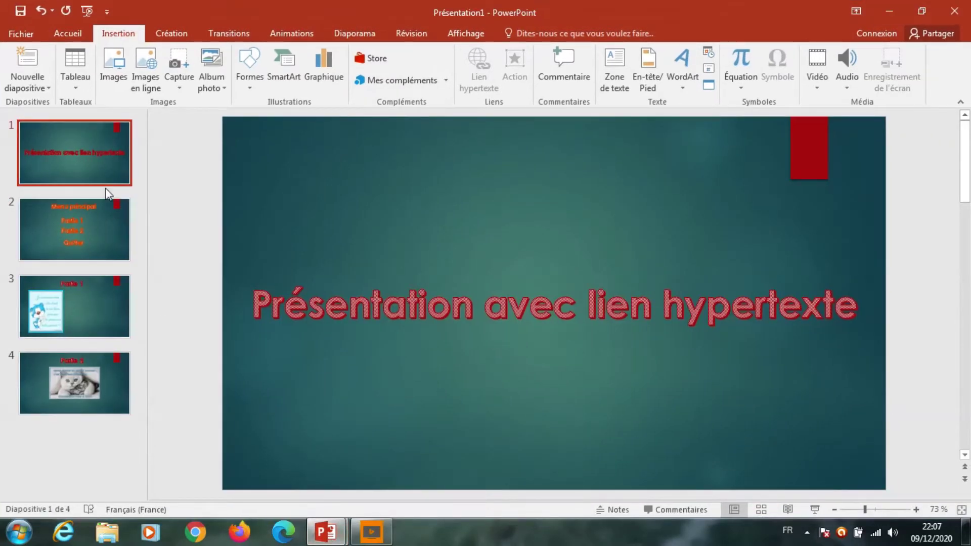
{"action": "left_click", "coordinate": [104, 230]}
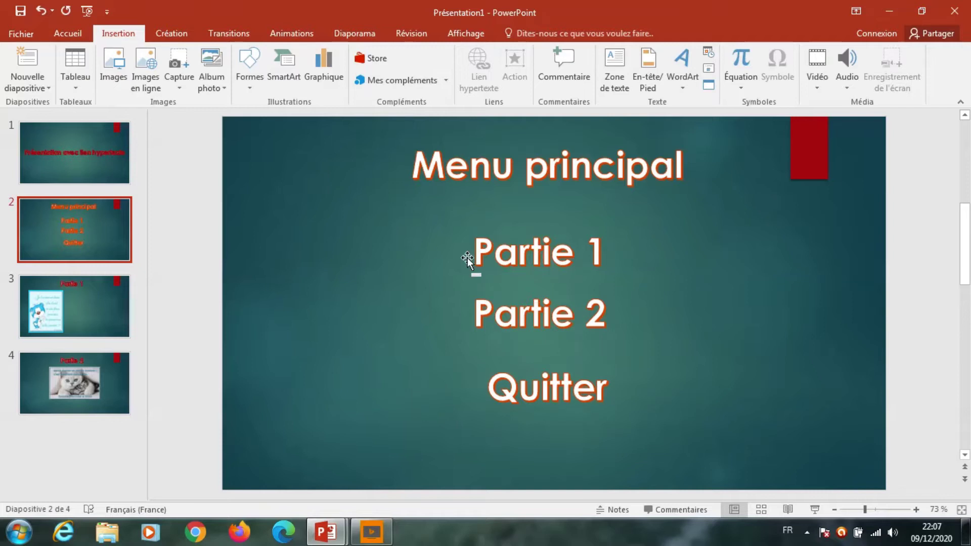
{"action": "left_click", "coordinate": [504, 244]}
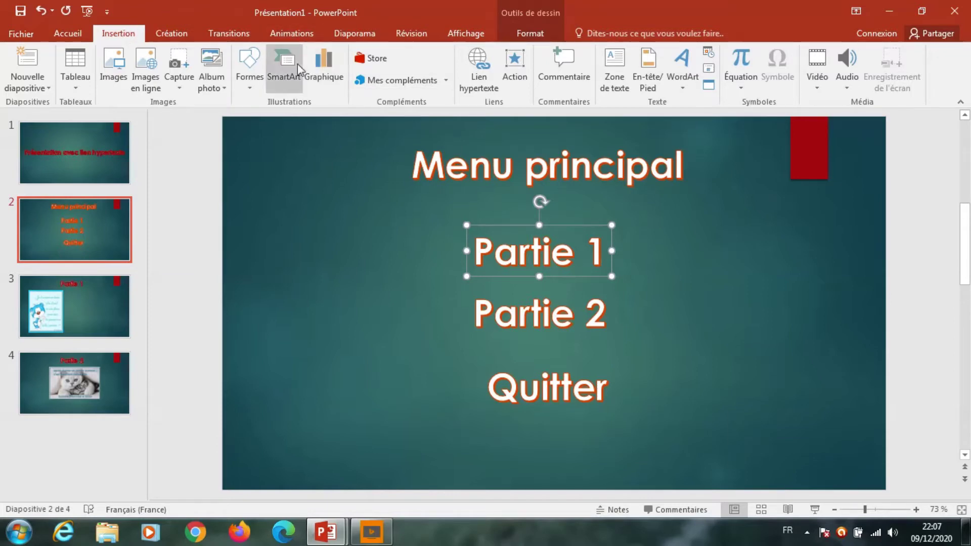
- Hyperlink Partie 1 to slide 3 using Emplacement dans ce document
{"action": "left_click", "coordinate": [478, 91]}
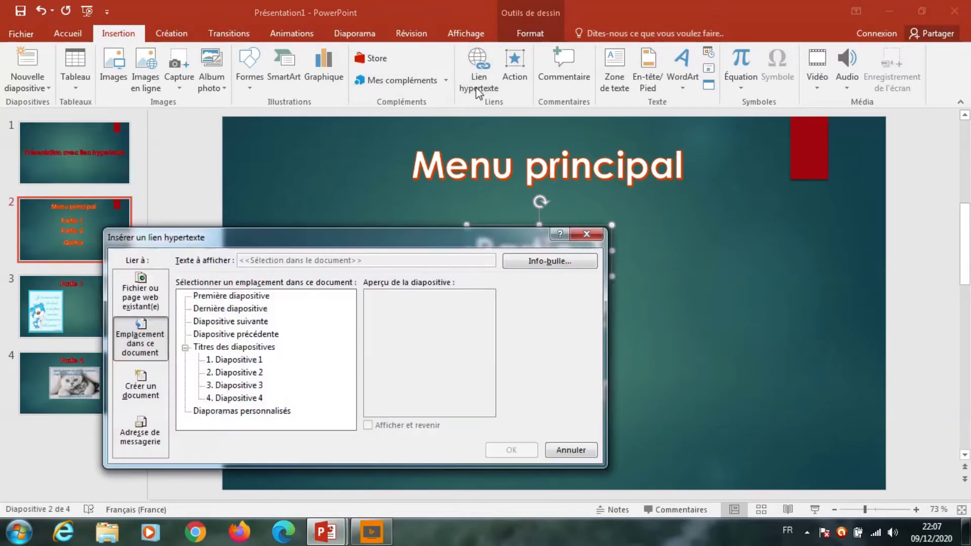
{"action": "left_click", "coordinate": [137, 302]}
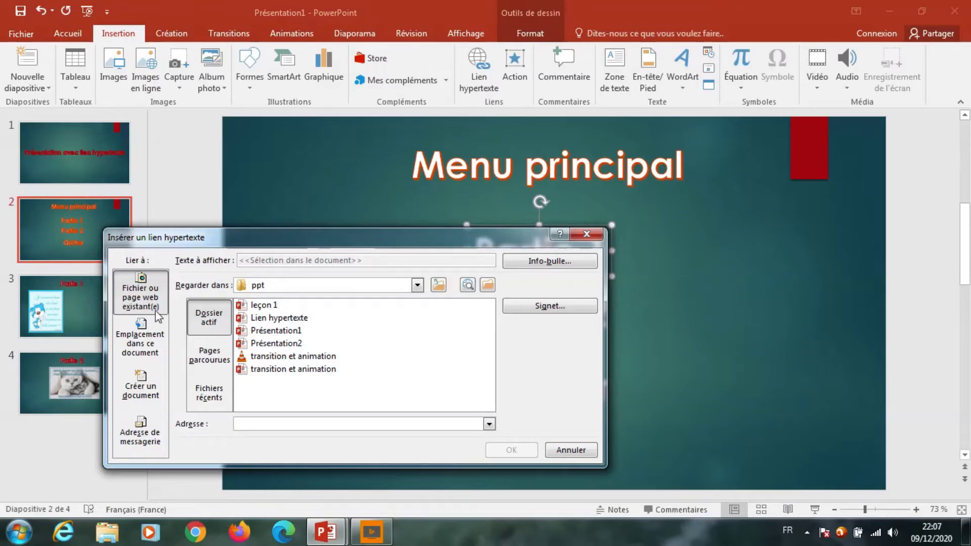
{"action": "left_click", "coordinate": [140, 352]}
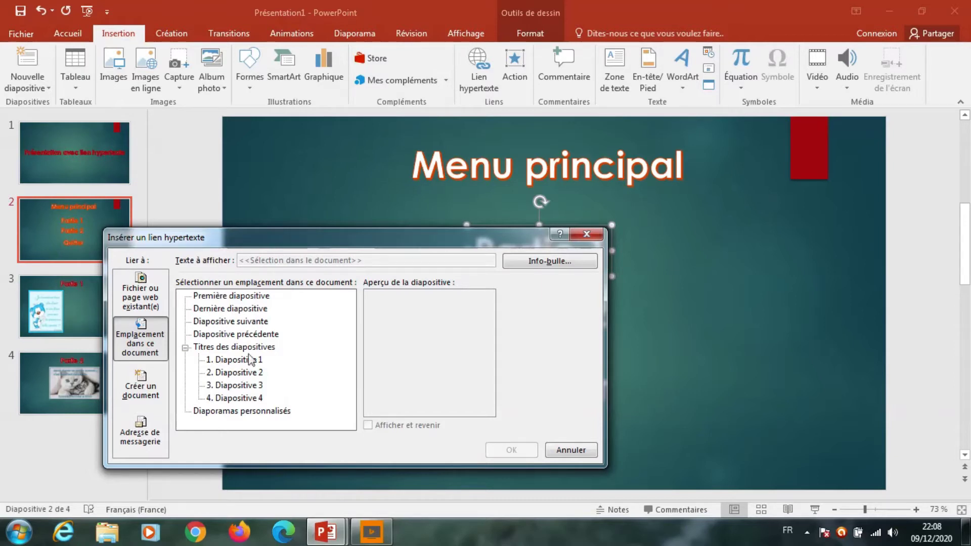
{"action": "left_click", "coordinate": [257, 388]}
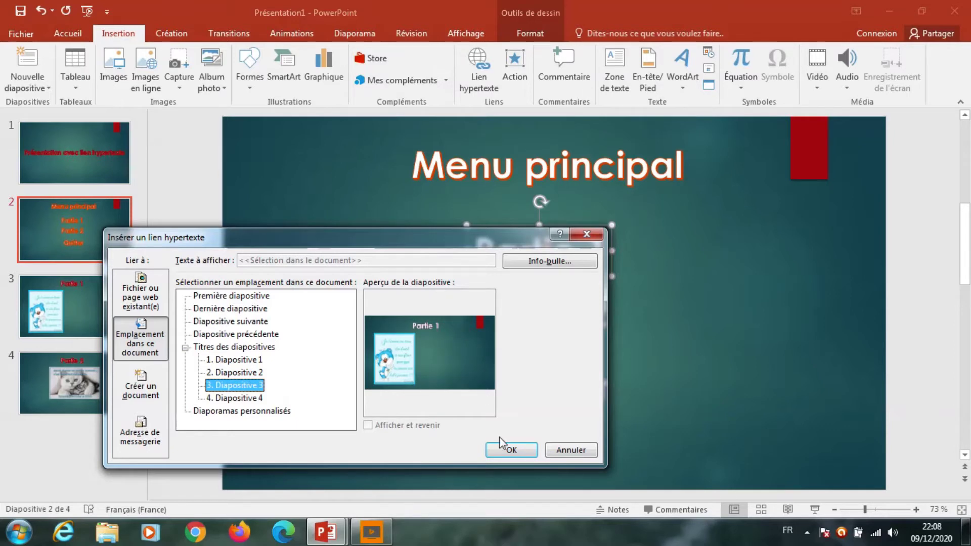
{"action": "left_click", "coordinate": [510, 449]}
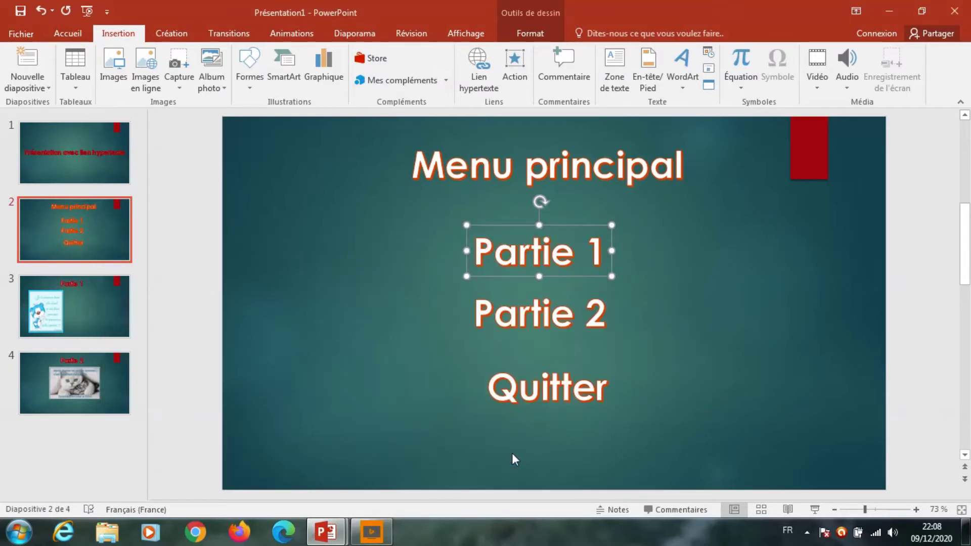
- Select the whole Partie 2 box and hyperlink it to slide 4
{"action": "left_click", "coordinate": [627, 342]}
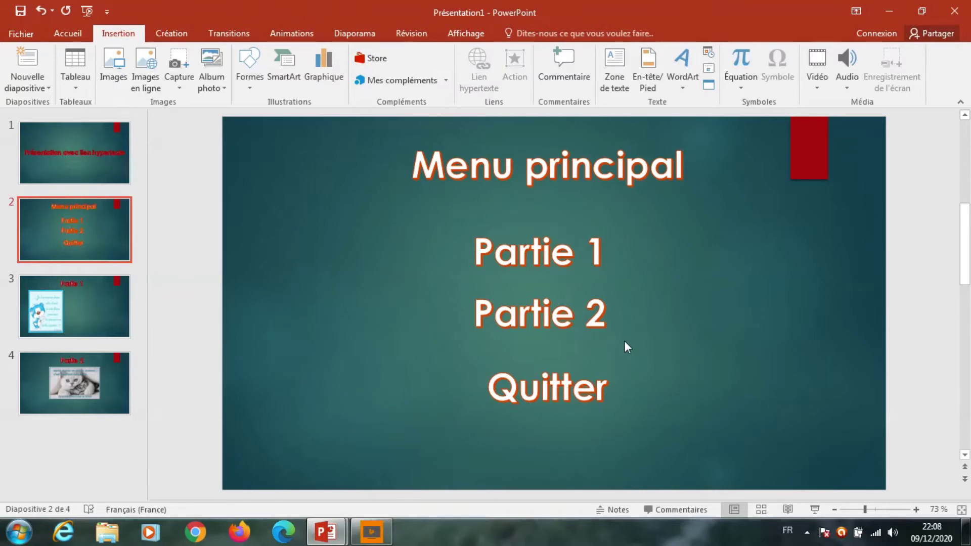
{"action": "left_click", "coordinate": [540, 312]}
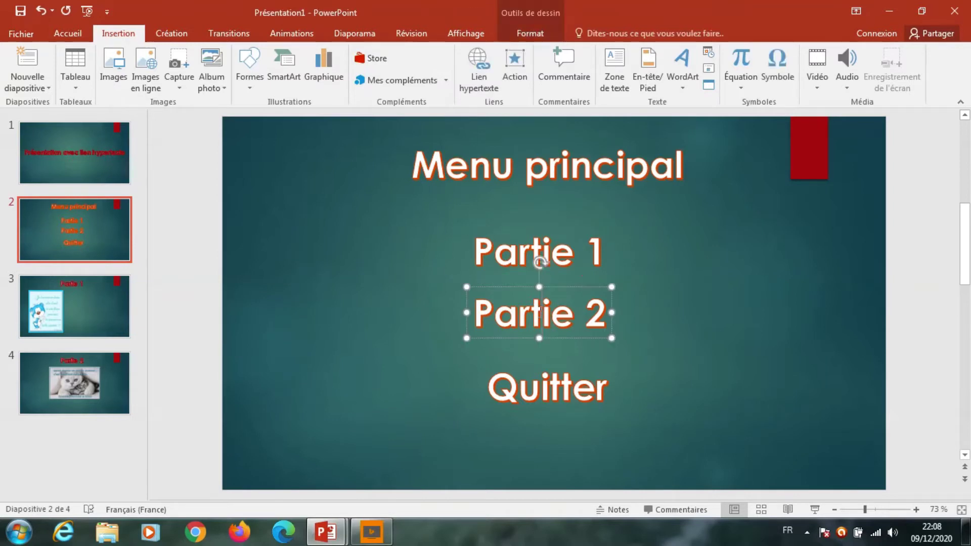
{"action": "left_click", "coordinate": [509, 287]}
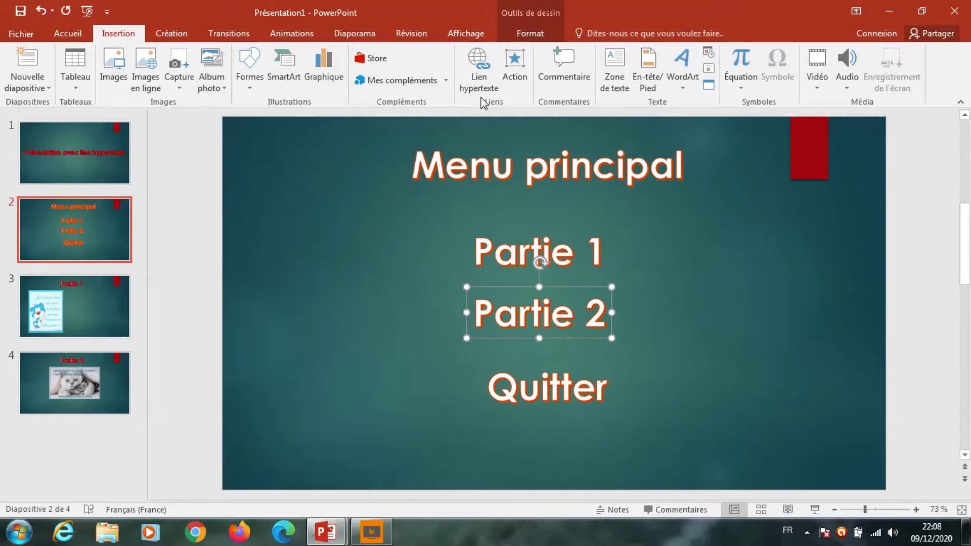
{"action": "left_click", "coordinate": [481, 84]}
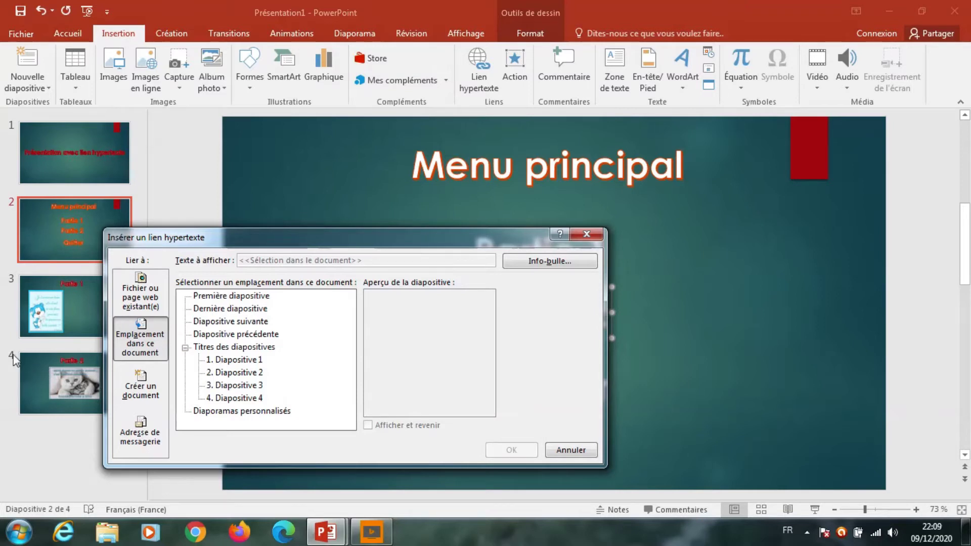
{"action": "left_click", "coordinate": [236, 399]}
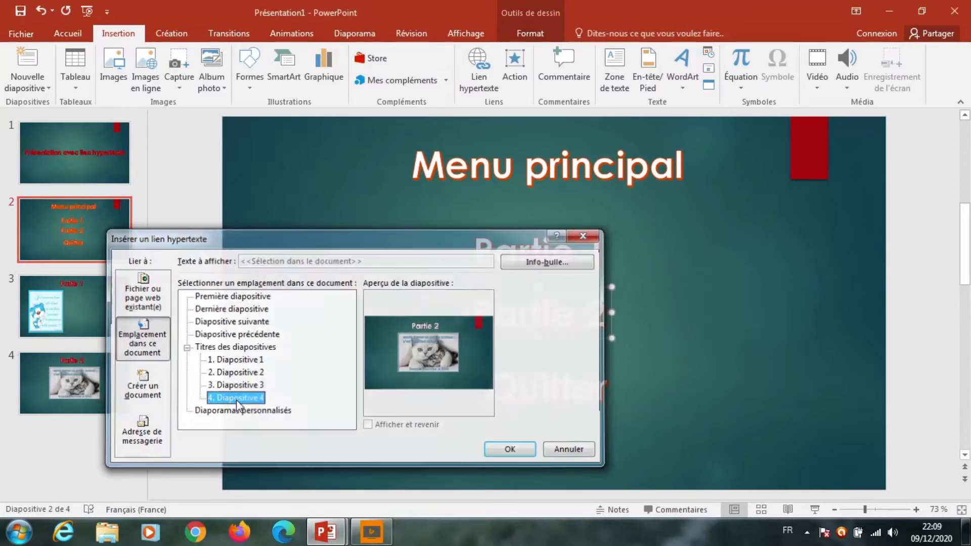
{"action": "double_click", "coordinate": [236, 399]}
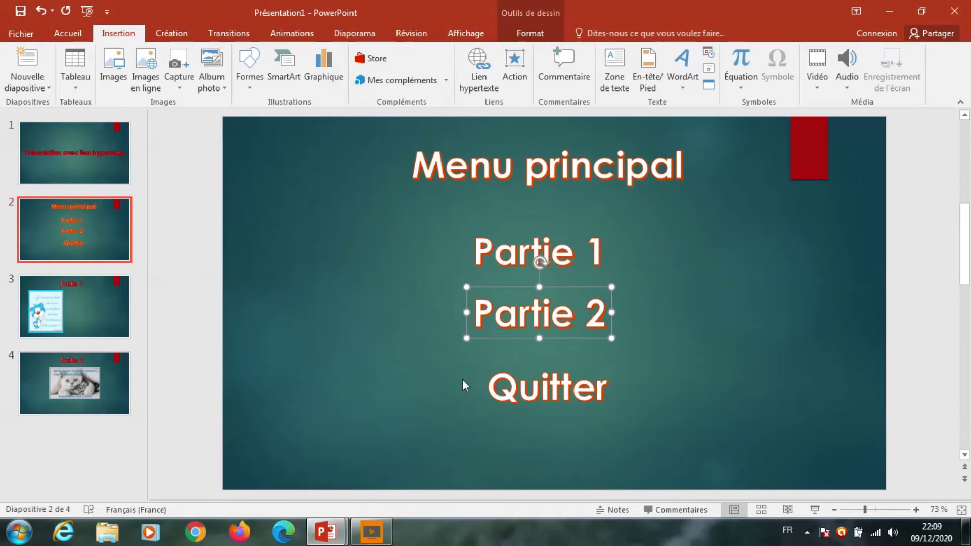
{"action": "left_click", "coordinate": [420, 397]}
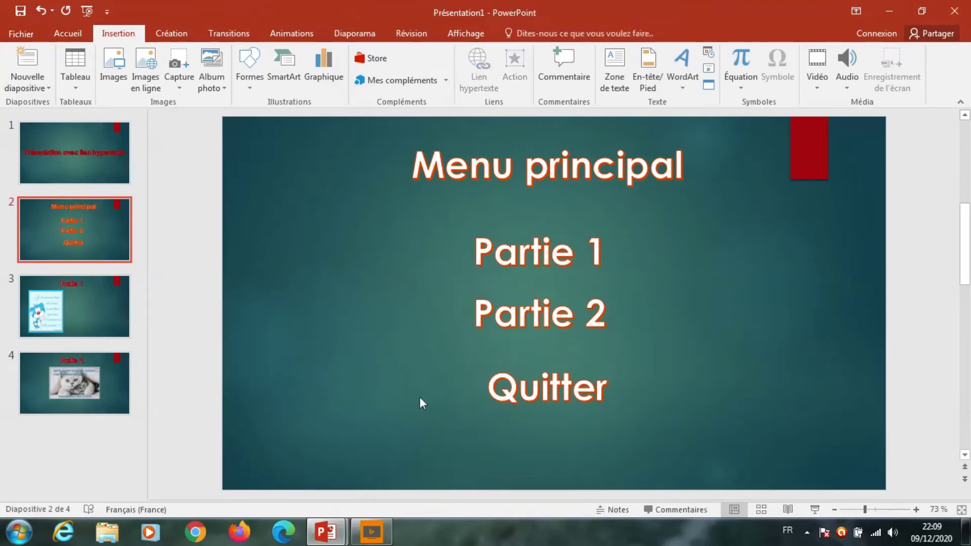
- Give the Quitter box an action that links to Arrêter le diaporama
{"action": "left_click", "coordinate": [513, 394]}
{"action": "left_click", "coordinate": [494, 360]}
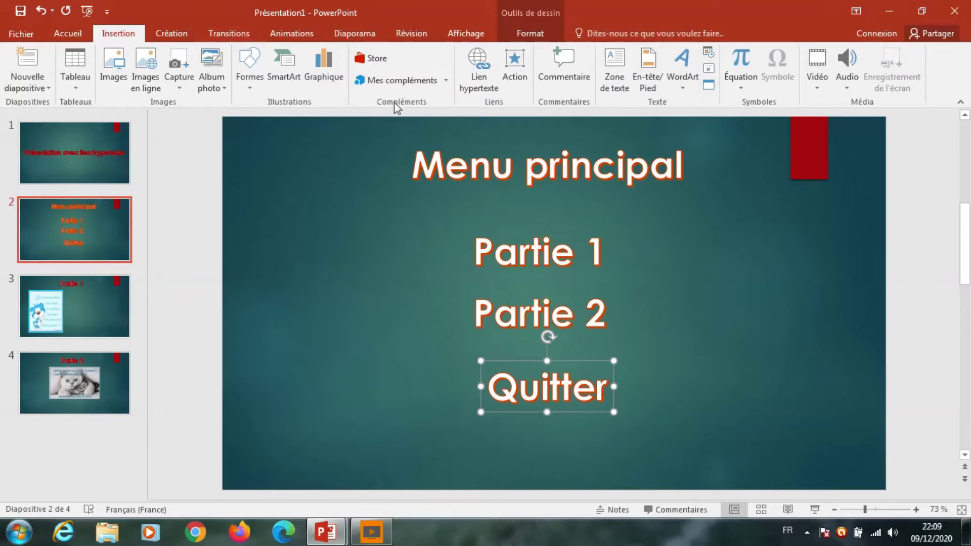
{"action": "left_click", "coordinate": [520, 81]}
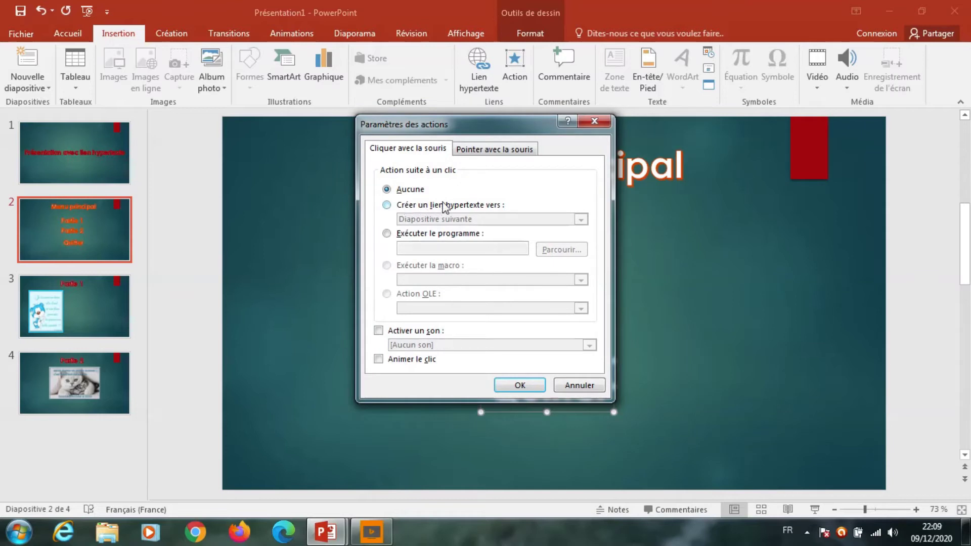
{"action": "left_click", "coordinate": [491, 207]}
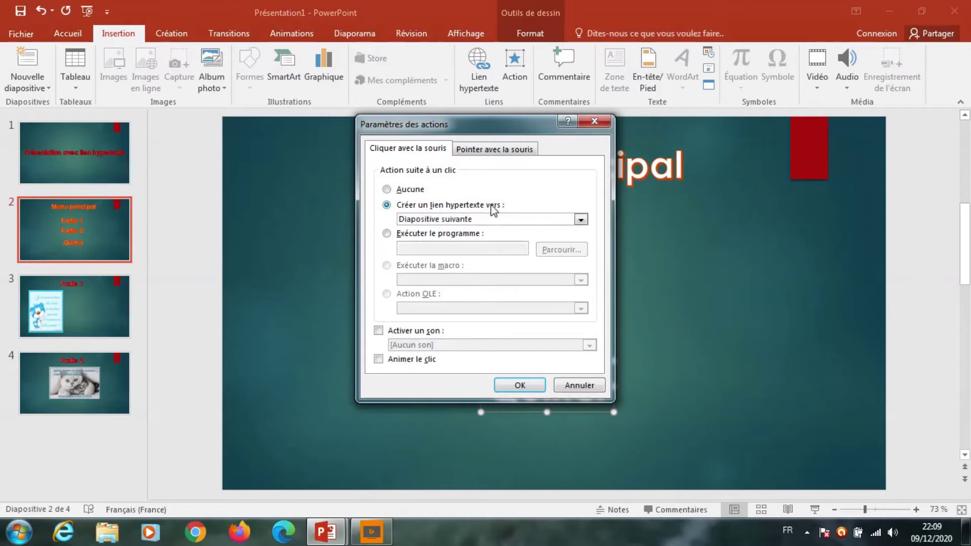
{"action": "left_click", "coordinate": [582, 219]}
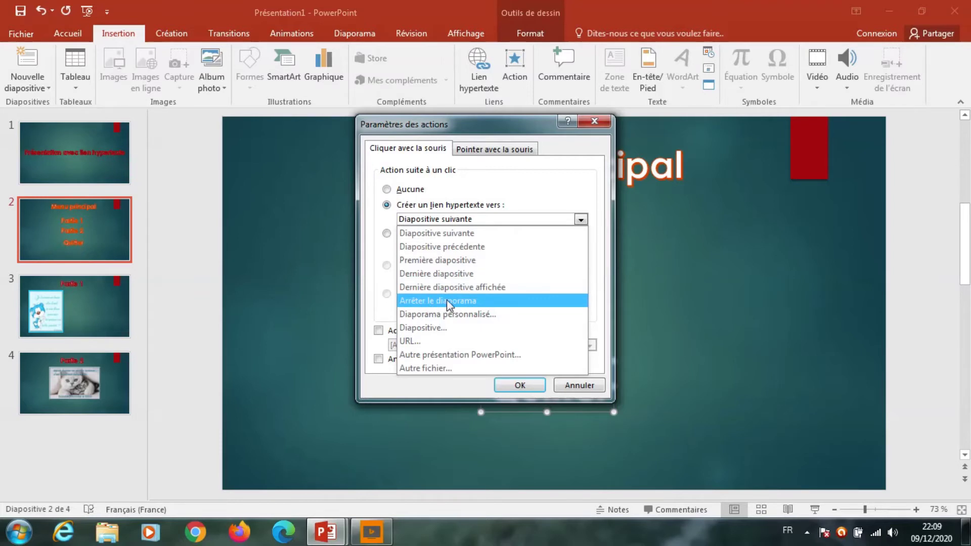
{"action": "left_click", "coordinate": [447, 300]}
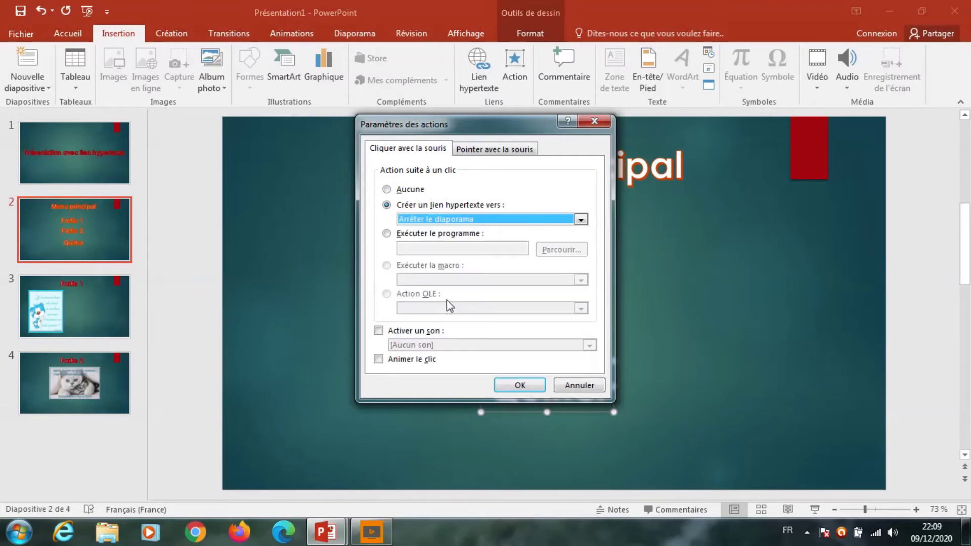
{"action": "left_click", "coordinate": [511, 389]}
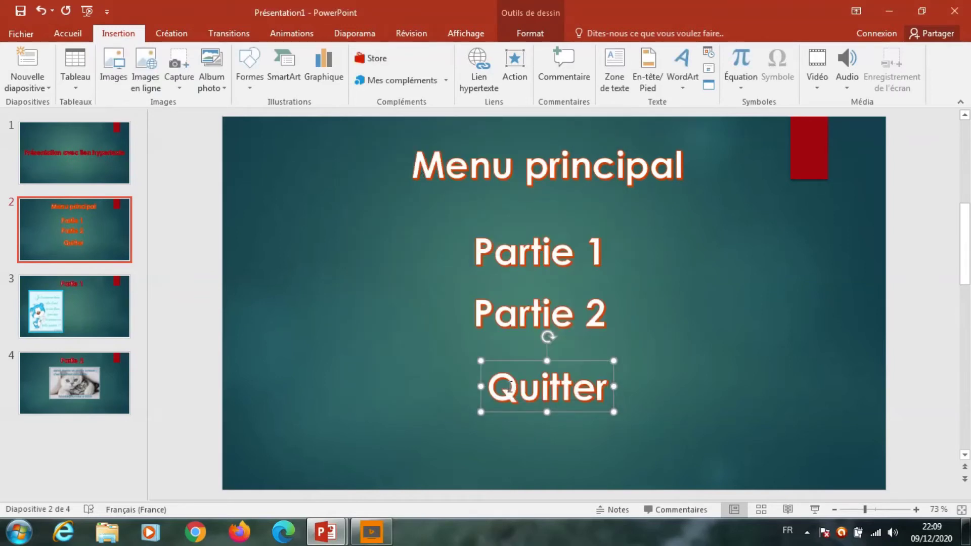
{"action": "left_click", "coordinate": [383, 303]}
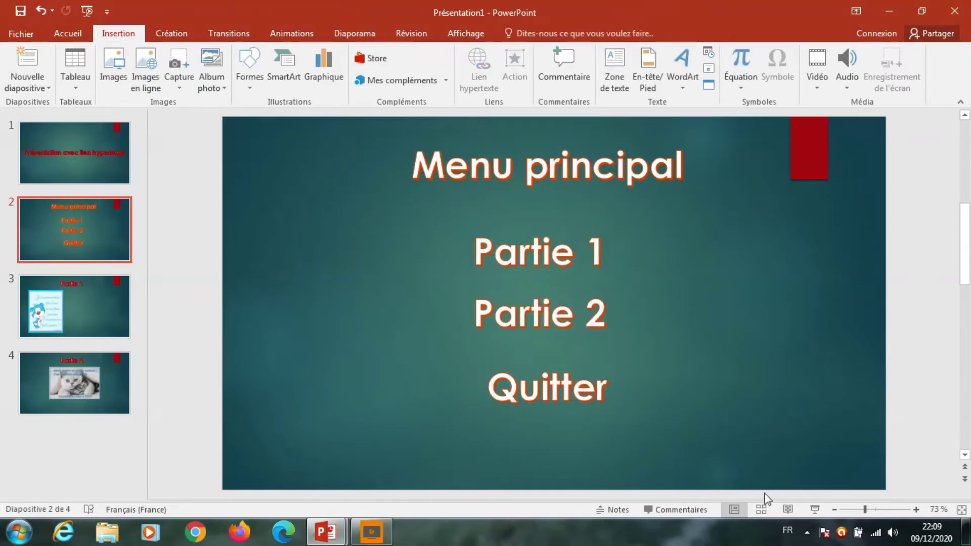
- Run the slideshow, follow the Partie 1 link, advance to Partie 2, then exit with Esc
{"action": "left_click", "coordinate": [815, 510]}
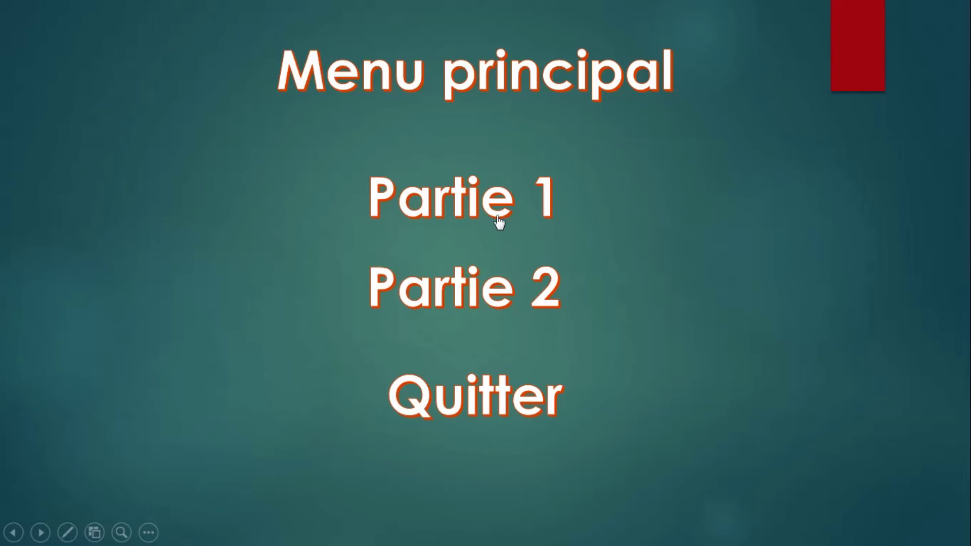
{"action": "left_click", "coordinate": [499, 221]}
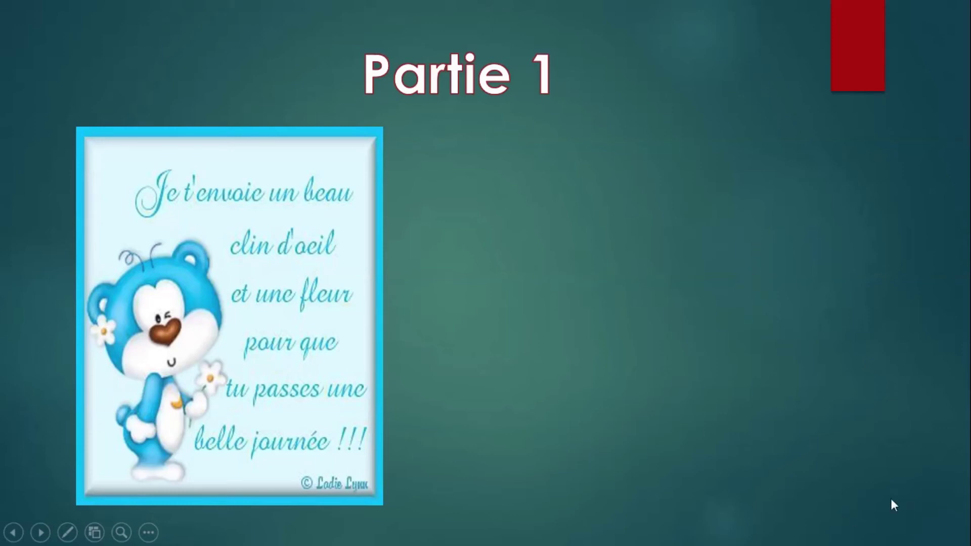
{"action": "left_click", "coordinate": [736, 407]}
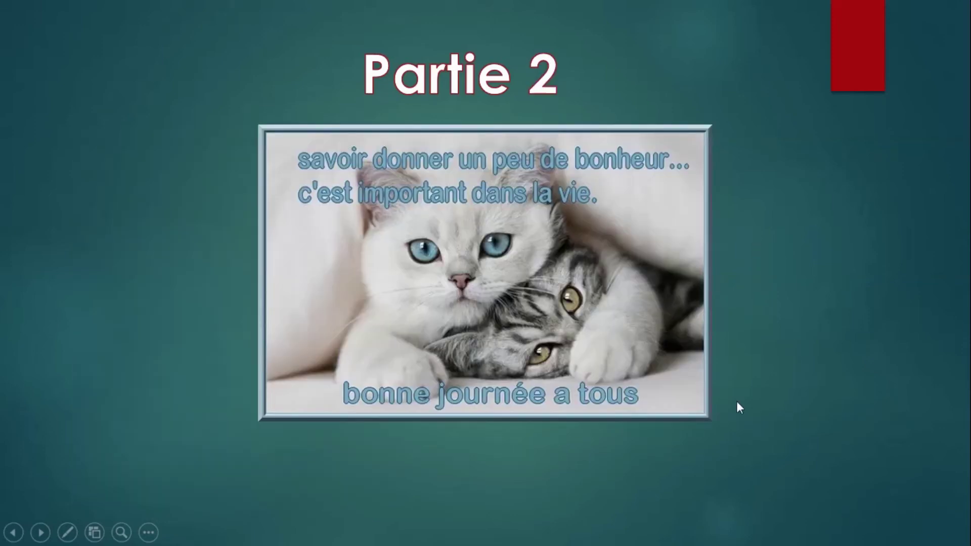
{"action": "key", "text": "Escape"}
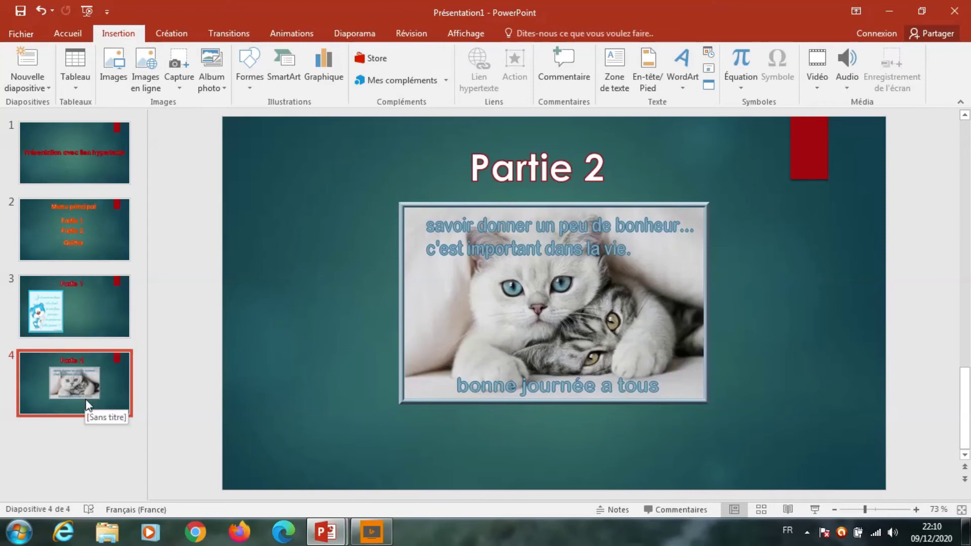
- Draw a small chevron shape at the bottom-right corner of slide 3, Partie 1
{"action": "left_click", "coordinate": [115, 320]}
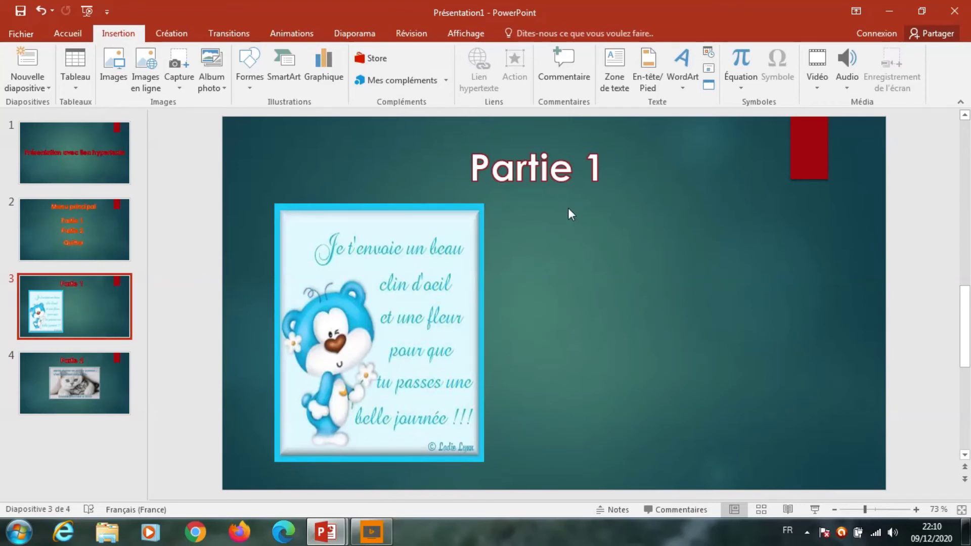
{"action": "left_click", "coordinate": [250, 88]}
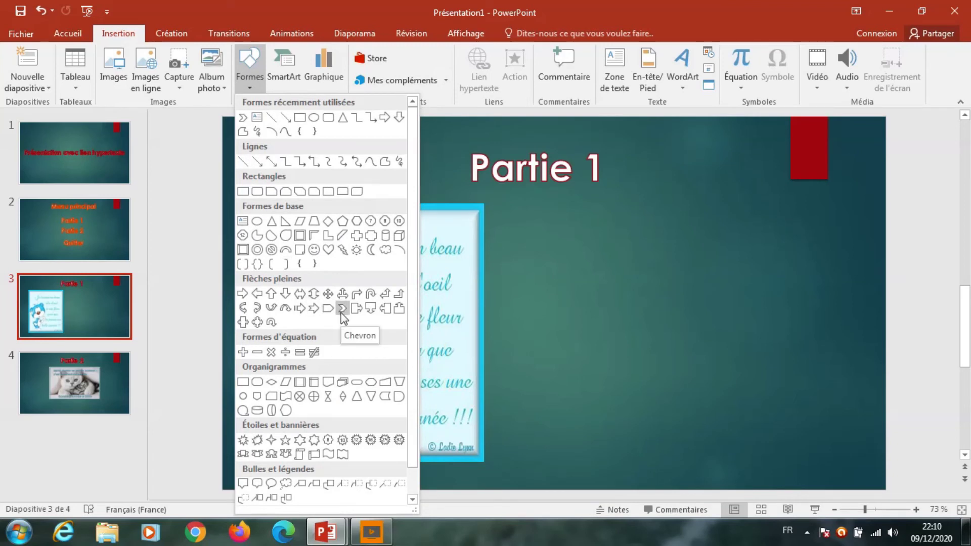
{"action": "left_click", "coordinate": [342, 309]}
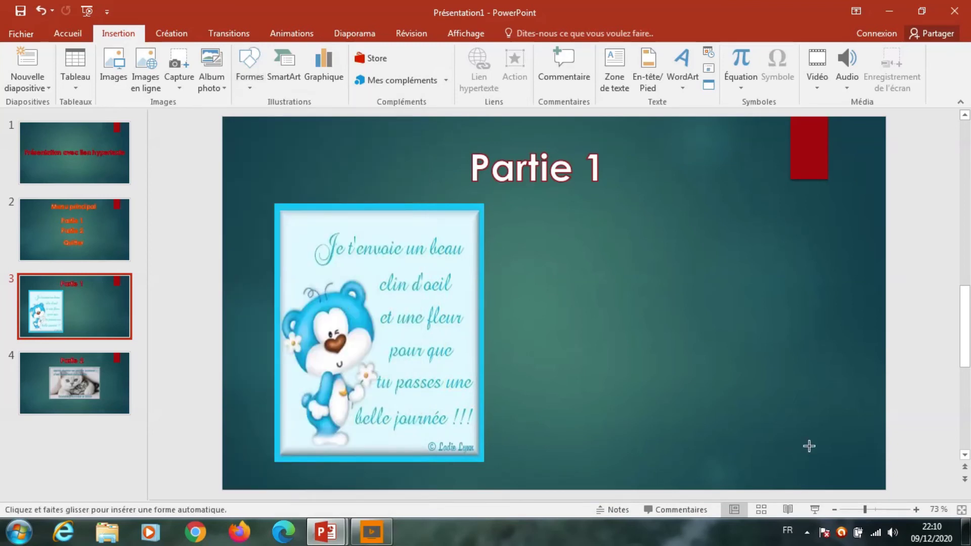
{"action": "left_click_drag", "start_coordinate": [827, 439], "coordinate": [847, 454]}
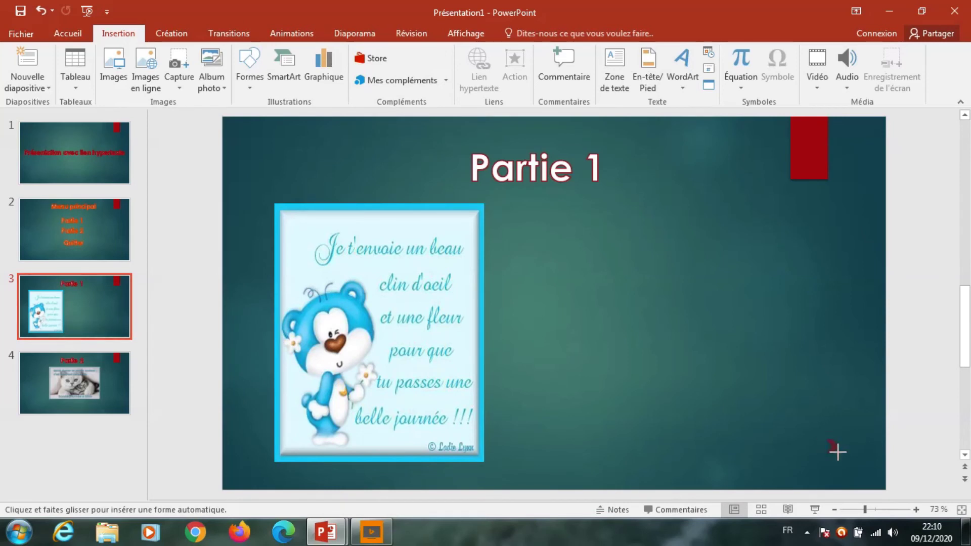
{"action": "key", "text": "ctrl+z"}
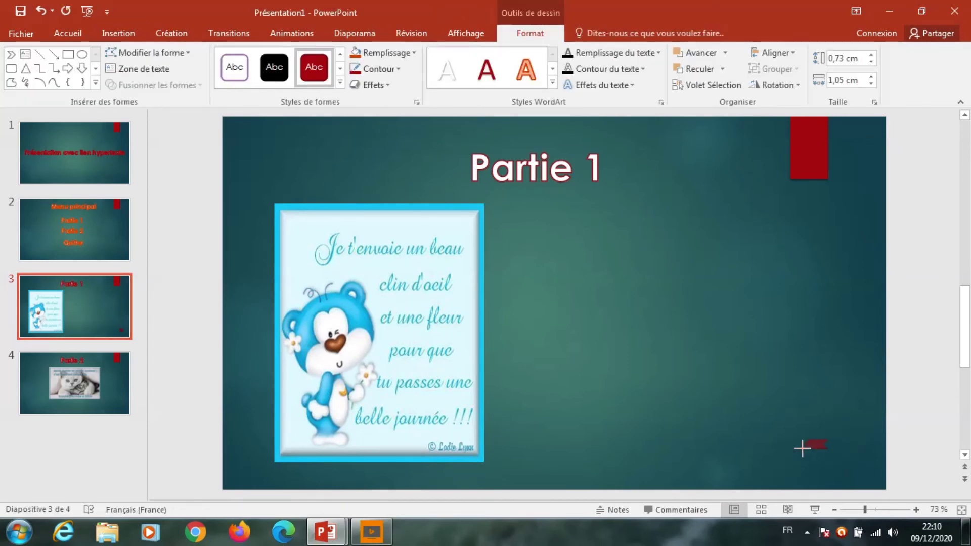
{"action": "left_click_drag", "start_coordinate": [808, 458], "coordinate": [803, 455]}
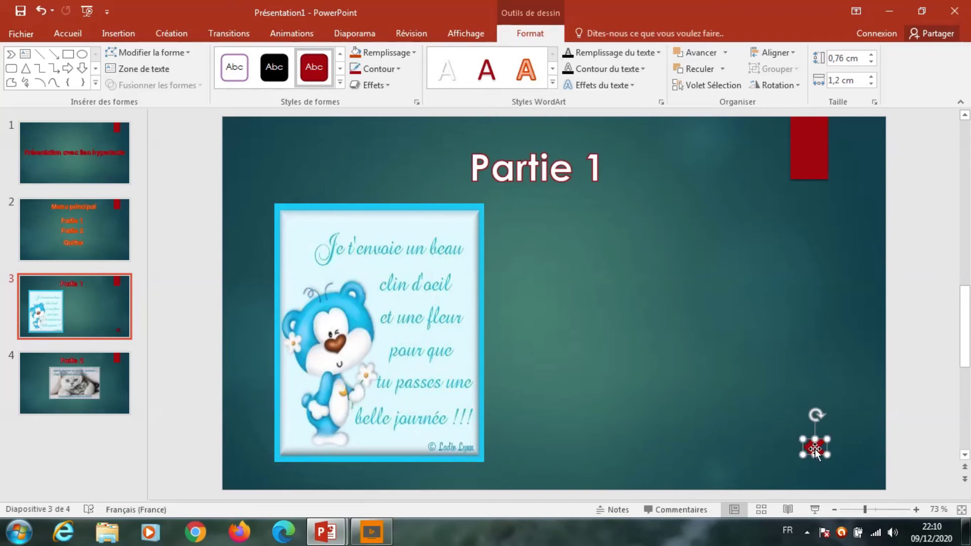
{"action": "left_click", "coordinate": [113, 31]}
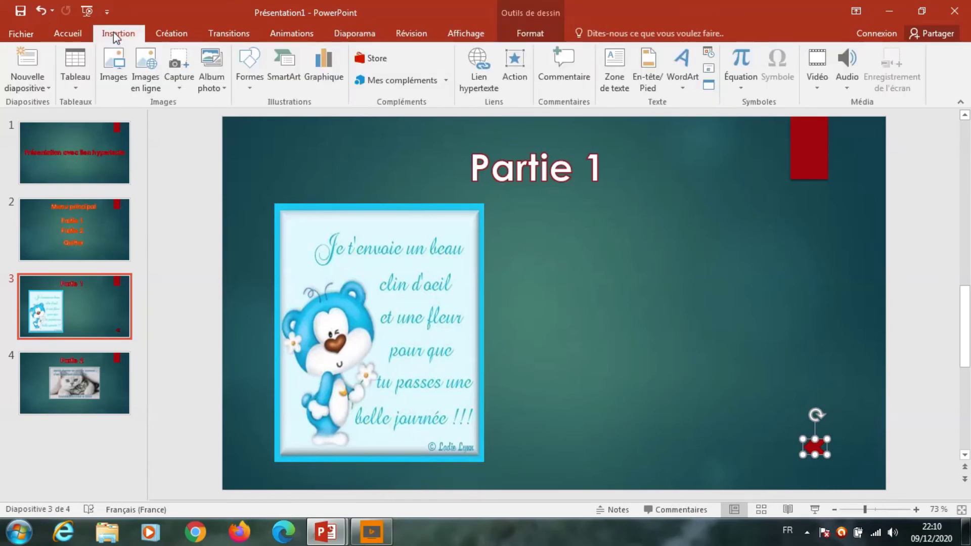
- Hyperlink the chevron to slide 2, Menu principal
{"action": "left_click", "coordinate": [470, 89]}
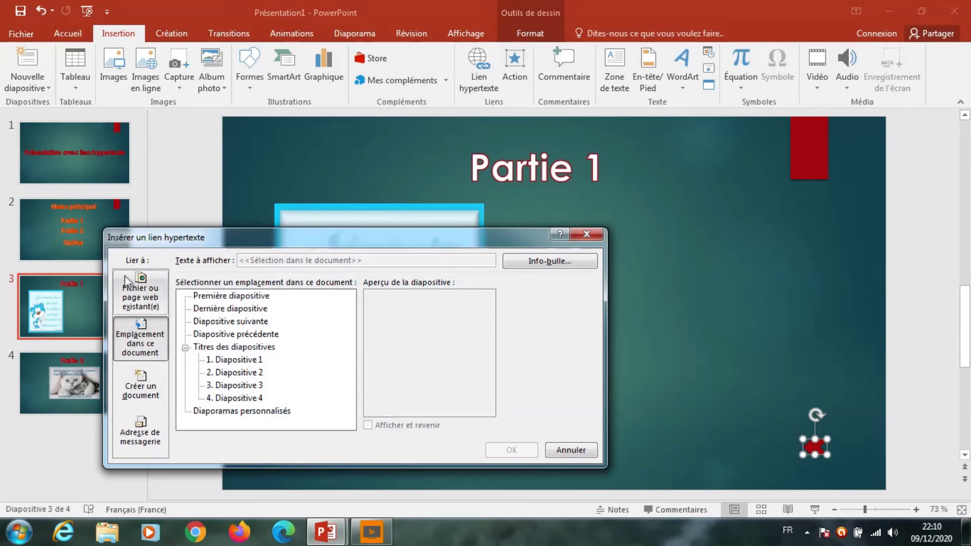
{"action": "left_click", "coordinate": [238, 373]}
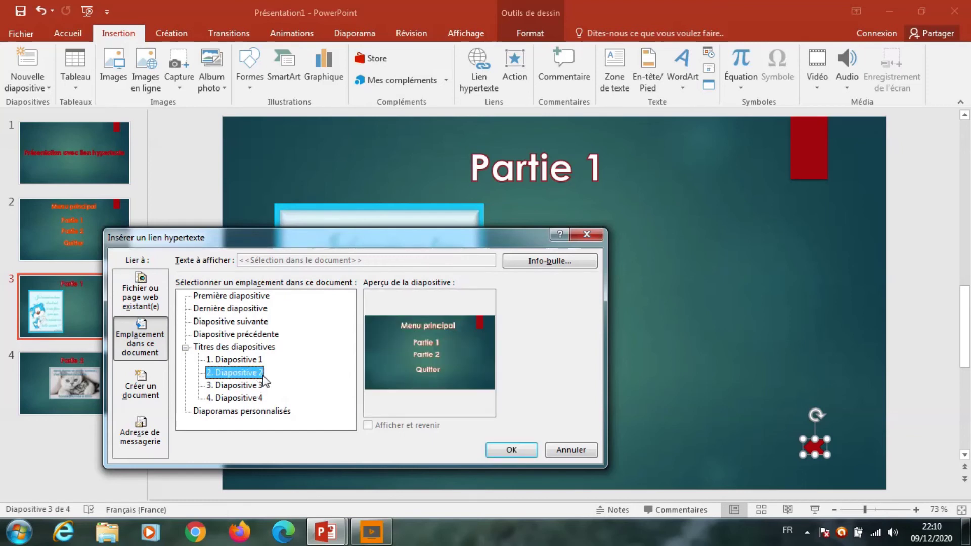
{"action": "left_click", "coordinate": [511, 450]}
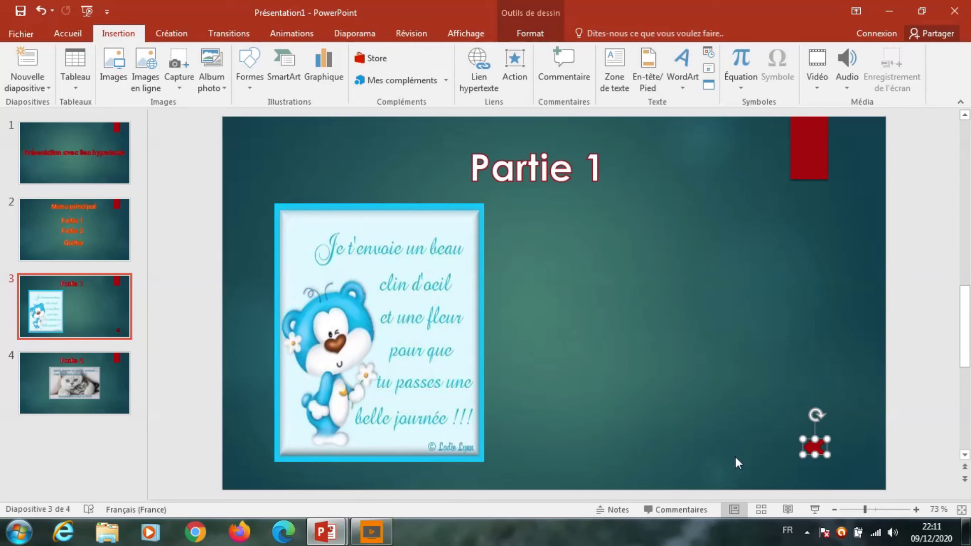
- Paste a copy of the linked chevron onto slide 4, Partie 2, then return to Menu principal
{"action": "key", "text": "ctrl+z"}
{"action": "left_click", "coordinate": [120, 401]}
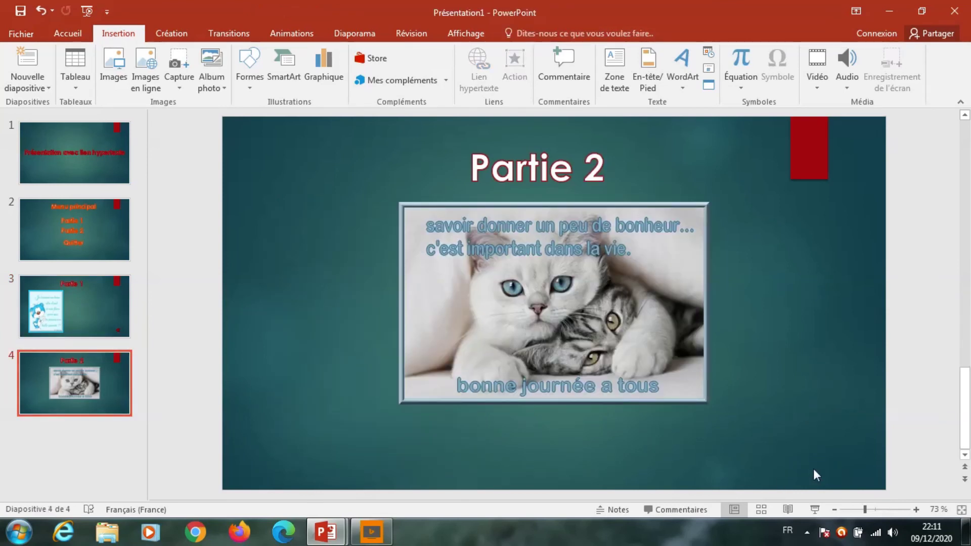
{"action": "key", "text": "ctrl+v"}
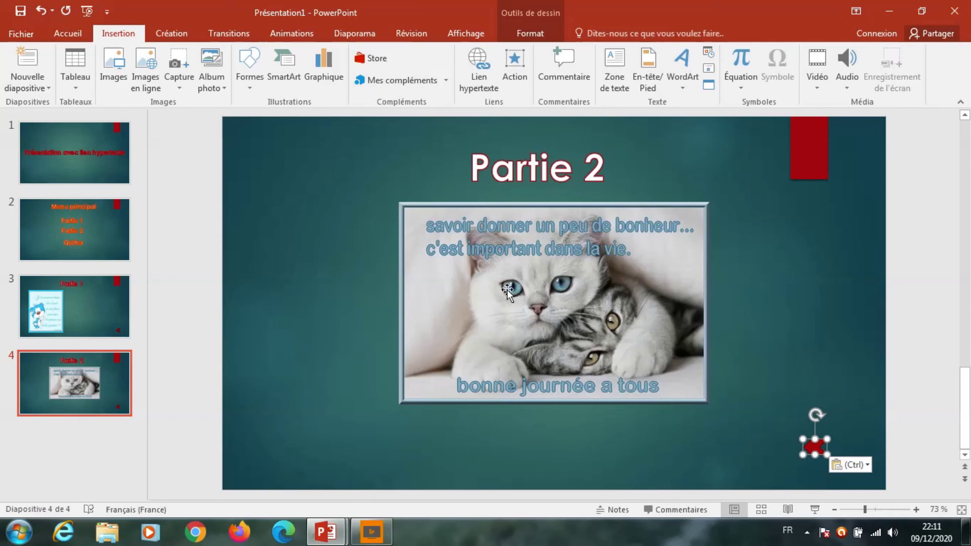
{"action": "left_click", "coordinate": [108, 232]}
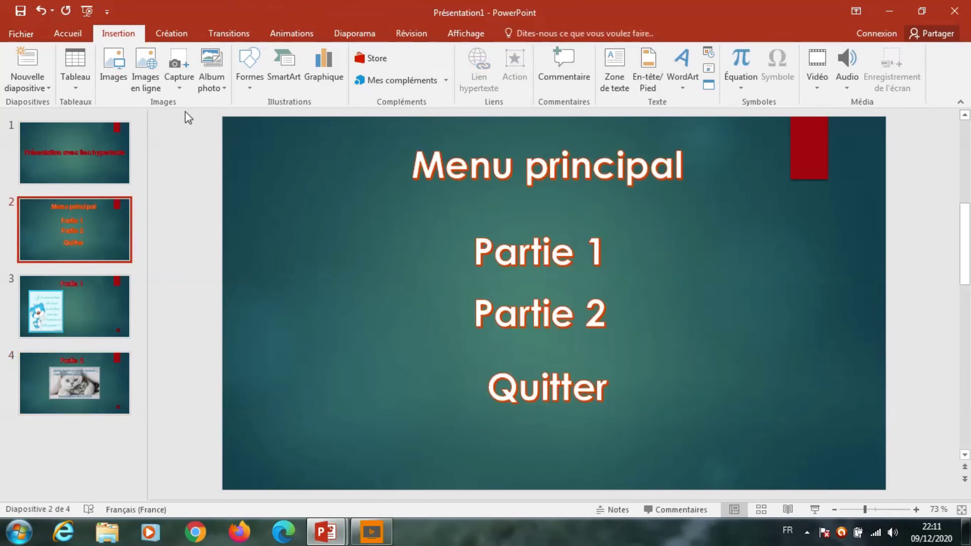
{"action": "left_click", "coordinate": [816, 510]}
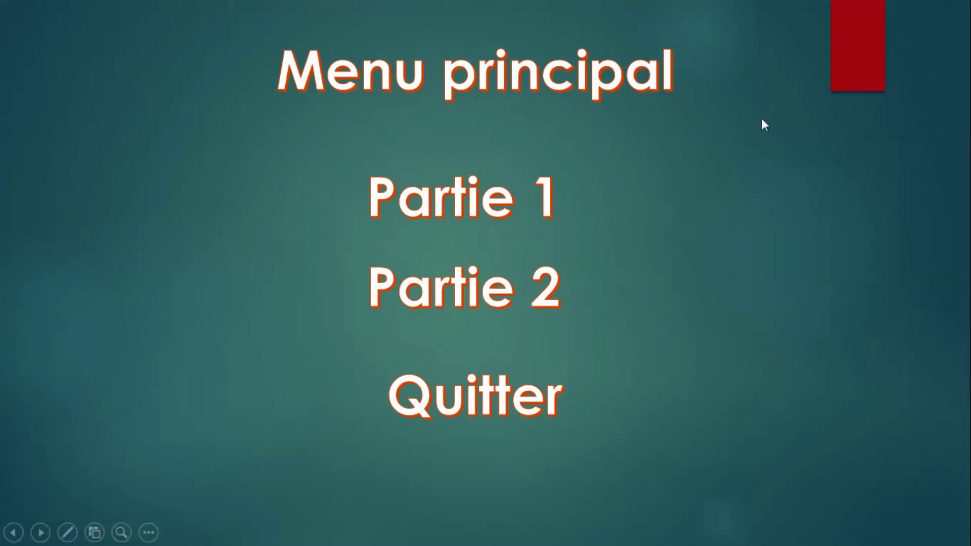
{"action": "left_click", "coordinate": [499, 216]}
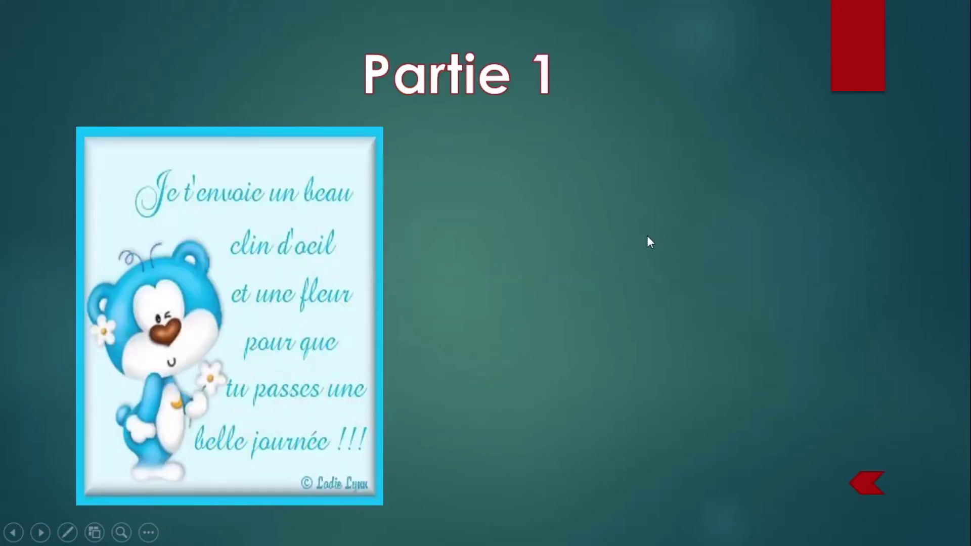
{"action": "left_click", "coordinate": [866, 487]}
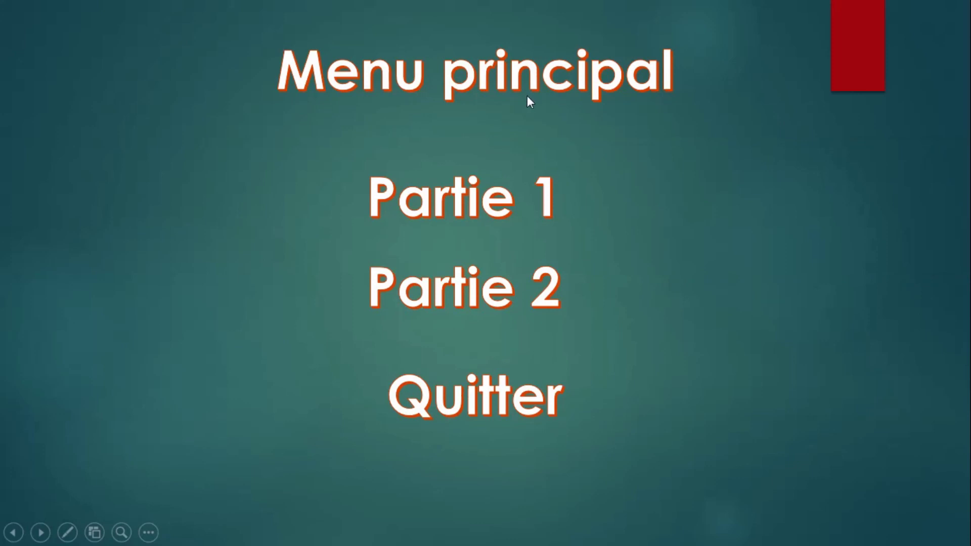
{"action": "left_click", "coordinate": [486, 298]}
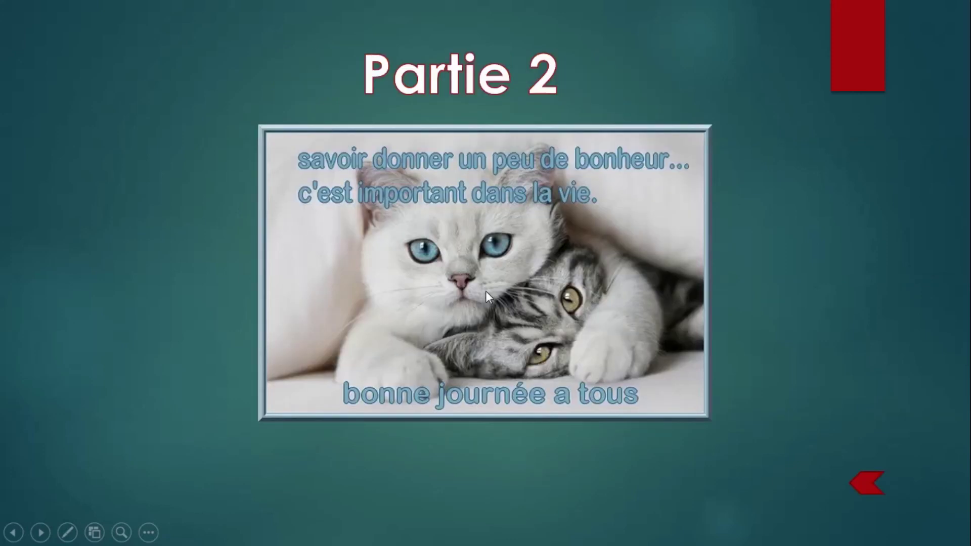
{"action": "left_click", "coordinate": [864, 483]}
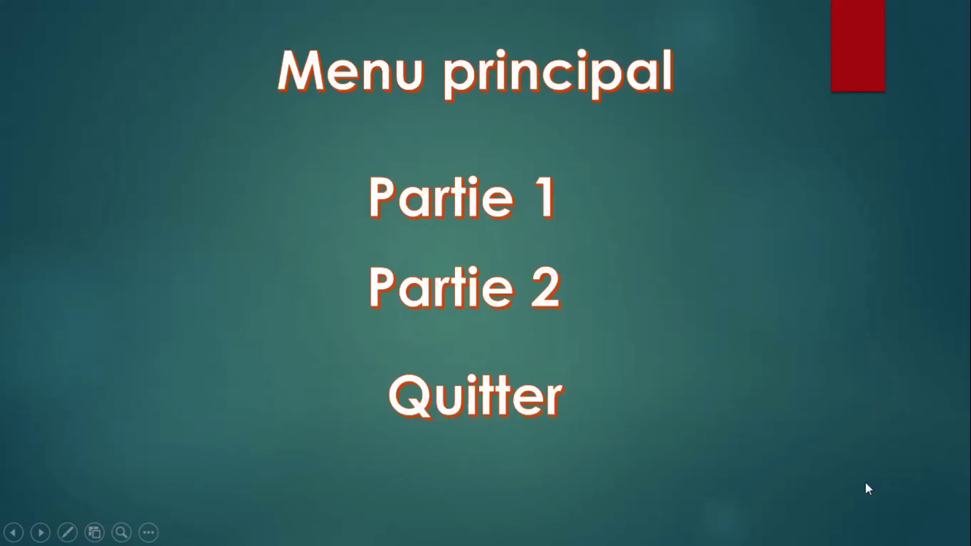
{"action": "left_click", "coordinate": [530, 412]}
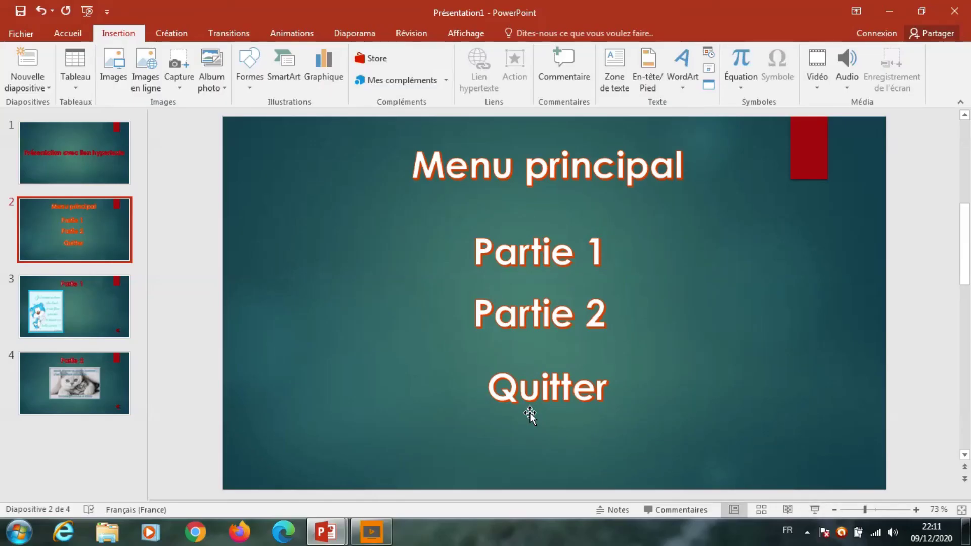